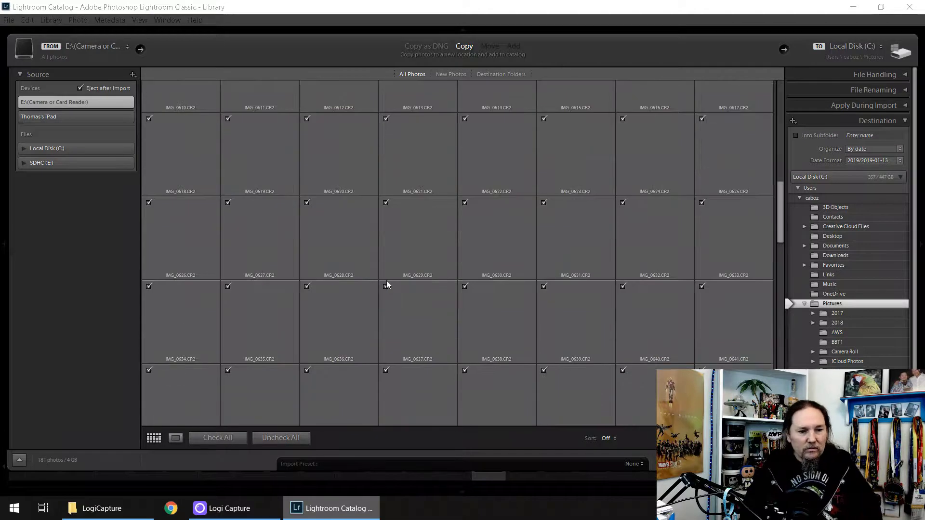
Import the checked CR2 photos from the E: card reader by copying them into the Pictures folder, organized by date
{"action": "scroll", "coordinate": [386, 280], "scroll_direction": "down", "scroll_amount": 3}
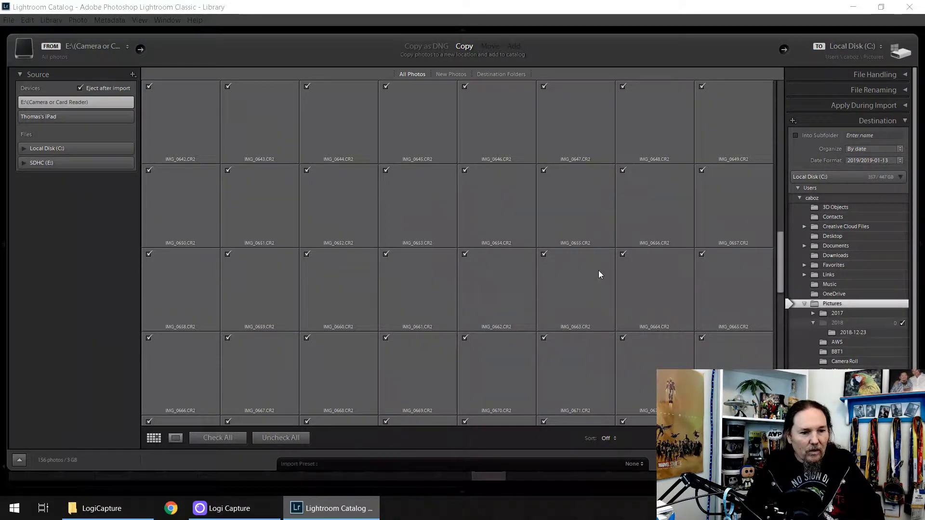
{"action": "left_click_drag", "start_coordinate": [779, 250], "coordinate": [776, 135]}
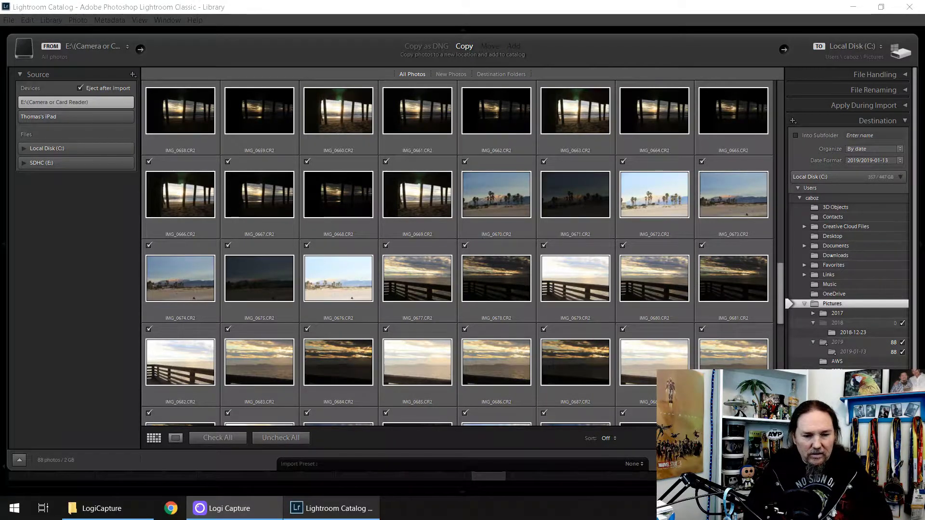
{"action": "left_click", "coordinate": [882, 464]}
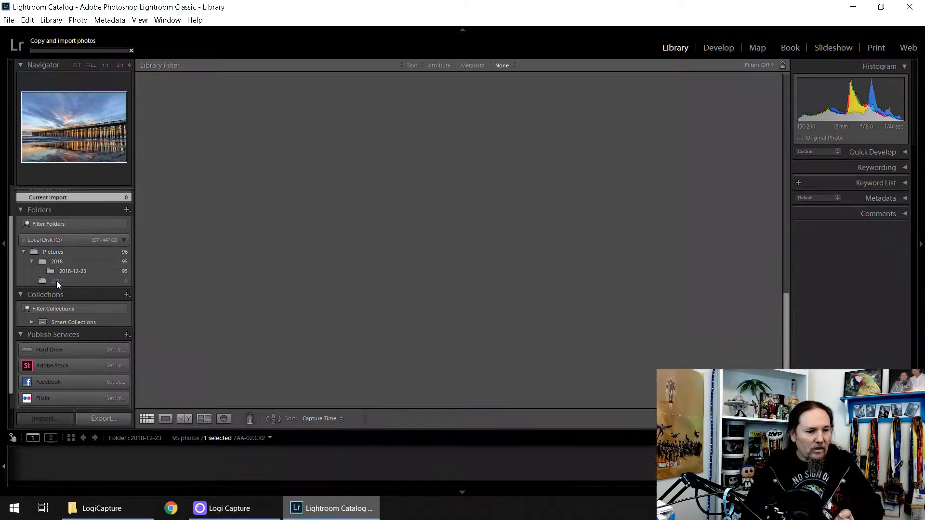
Expand the 2019 folder and show the photos in its 2019-01-13 subfolder
{"action": "left_click", "coordinate": [31, 282]}
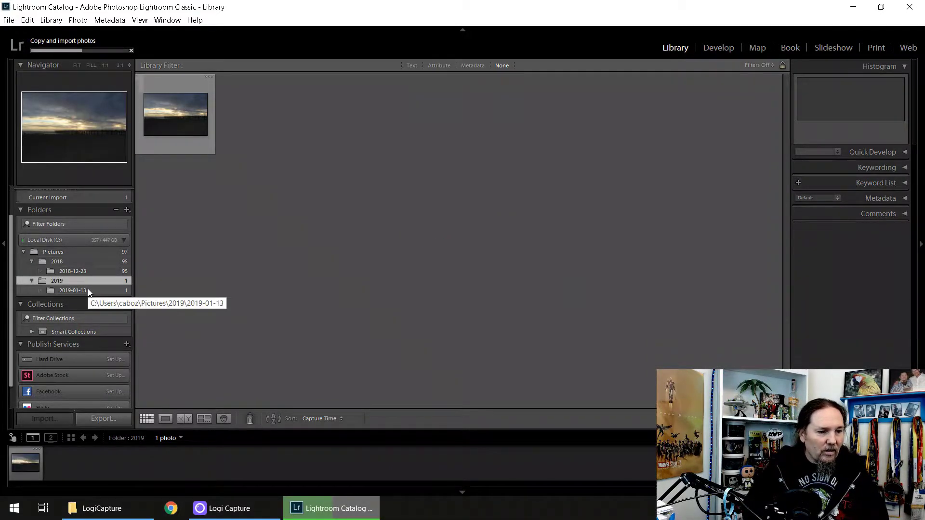
{"action": "left_click", "coordinate": [88, 288]}
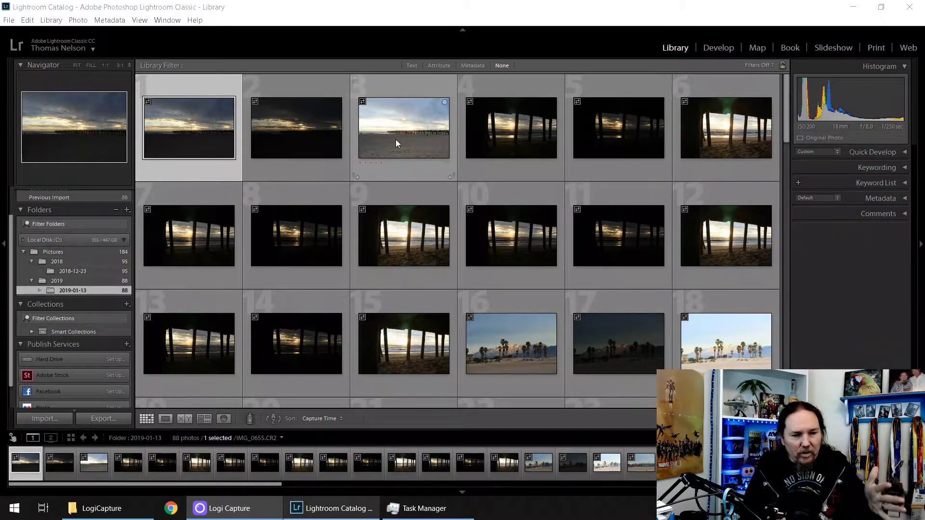
Review the bracketed pier sunset and beach shots at the start of the folder and preview the palm-tree photo IMG_0670.CR2
{"action": "scroll", "coordinate": [396, 143], "scroll_direction": "down", "scroll_amount": 2}
{"action": "scroll", "coordinate": [395, 143], "scroll_direction": "up", "scroll_amount": 2}
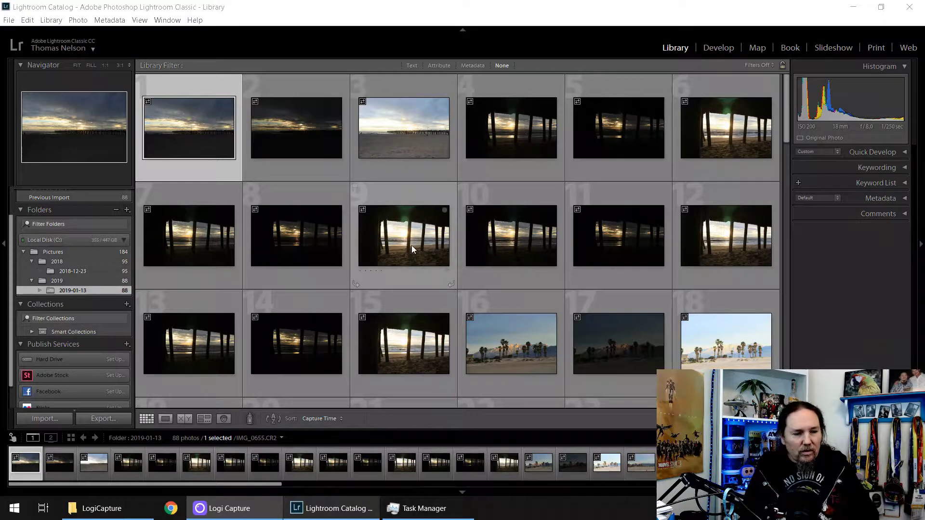
{"action": "scroll", "coordinate": [408, 245], "scroll_direction": "down", "scroll_amount": 2}
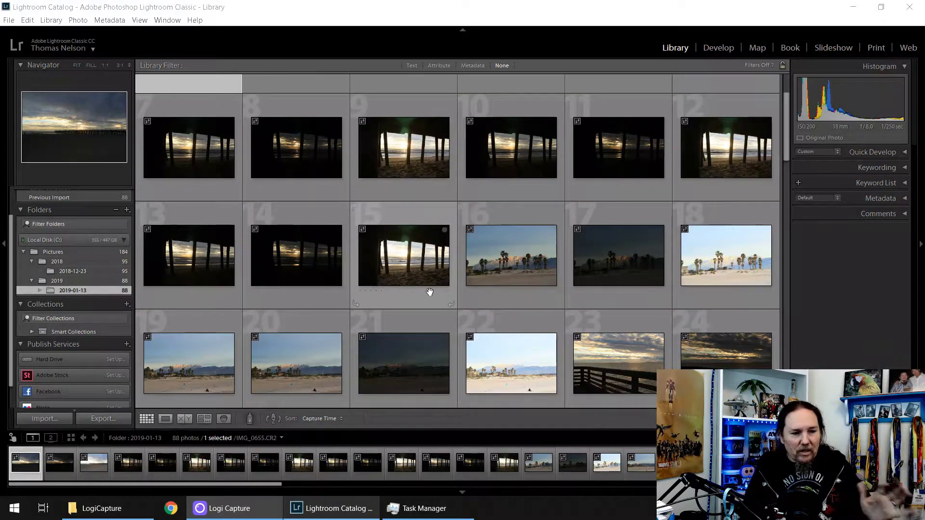
{"action": "scroll", "coordinate": [537, 280], "scroll_direction": "up", "scroll_amount": 2}
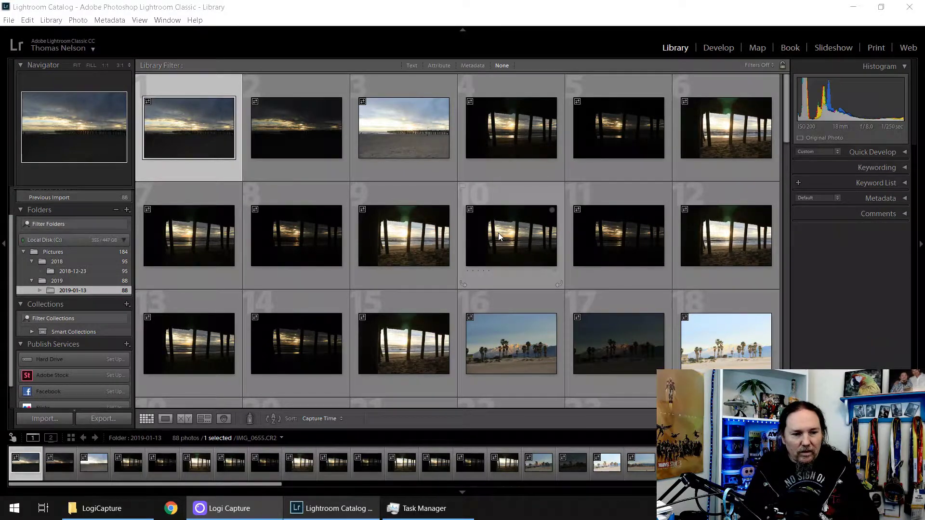
{"action": "scroll", "coordinate": [722, 243], "scroll_direction": "down", "scroll_amount": 2}
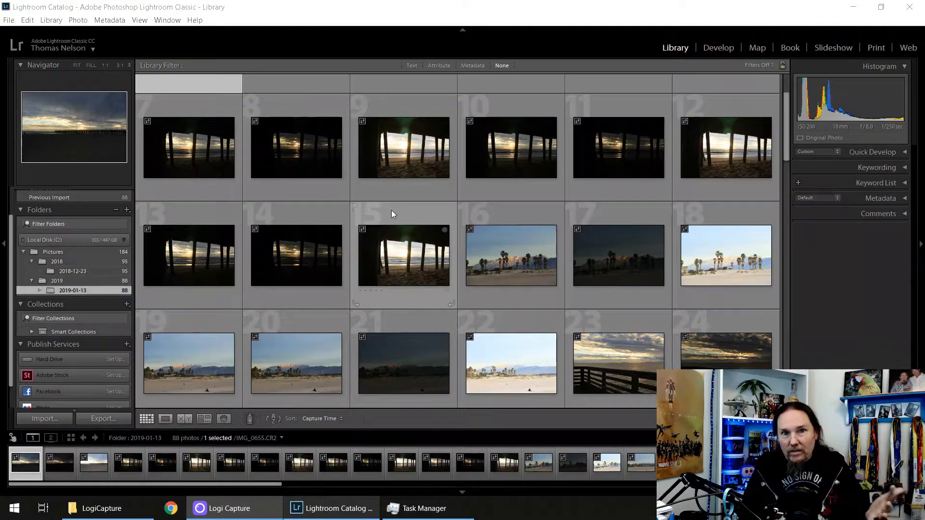
{"action": "scroll", "coordinate": [689, 254], "scroll_direction": "up", "scroll_amount": 3}
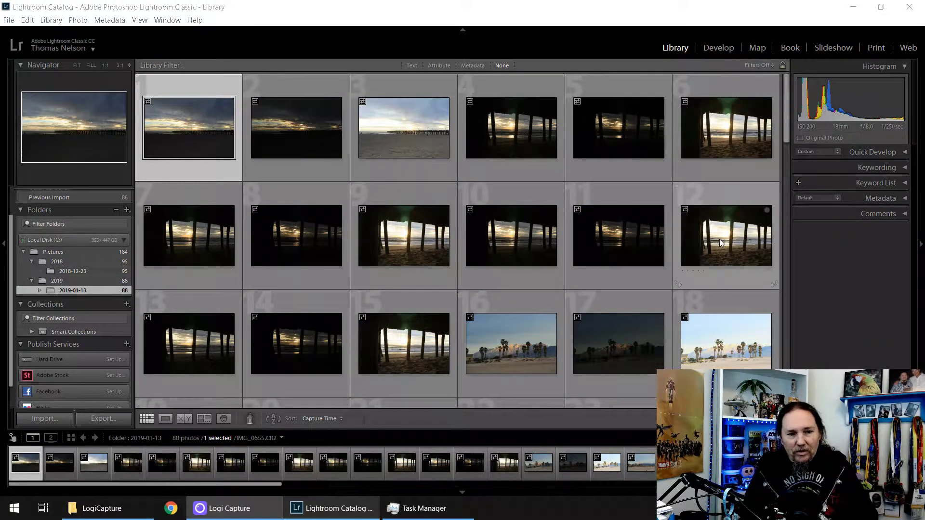
{"action": "scroll", "coordinate": [718, 239], "scroll_direction": "down", "scroll_amount": 2}
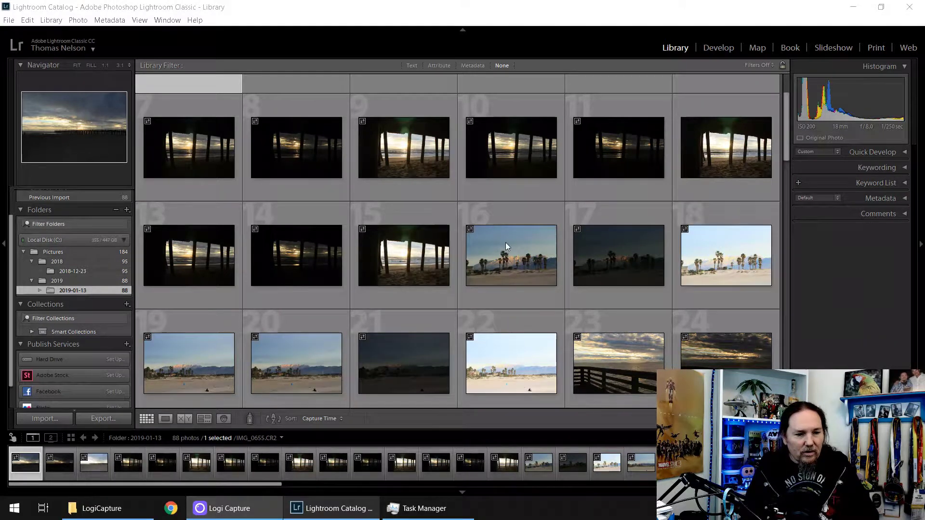
{"action": "scroll", "coordinate": [505, 242], "scroll_direction": "down", "scroll_amount": 3}
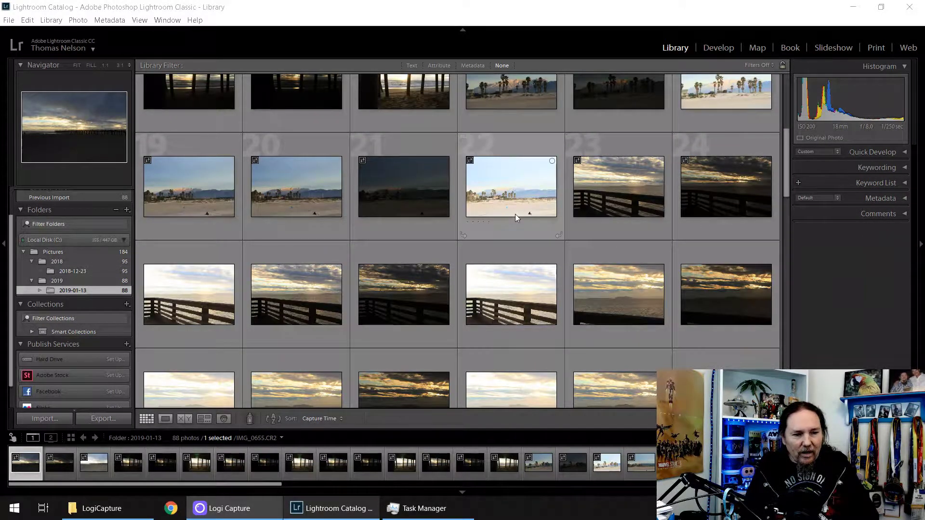
{"action": "scroll", "coordinate": [749, 185], "scroll_direction": "up", "scroll_amount": 2}
{"action": "scroll", "coordinate": [674, 217], "scroll_direction": "up", "scroll_amount": 2}
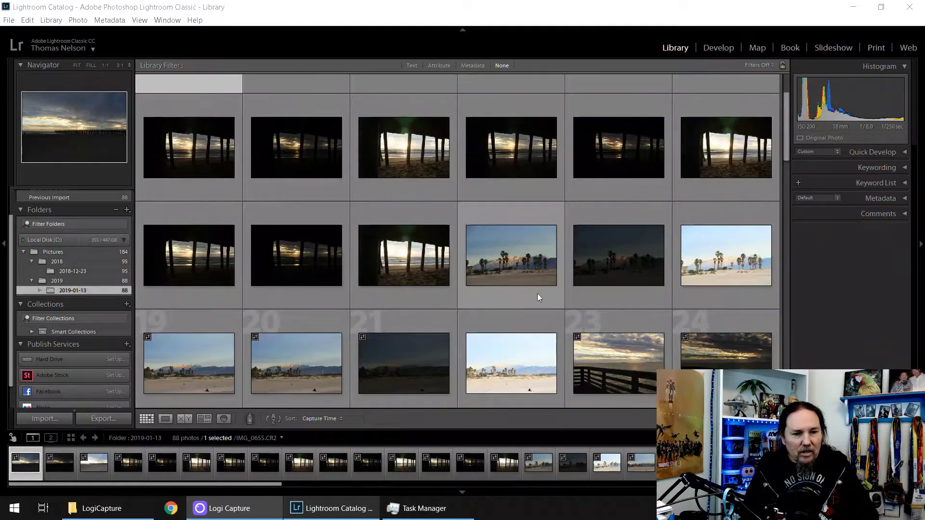
{"action": "left_click", "coordinate": [510, 264]}
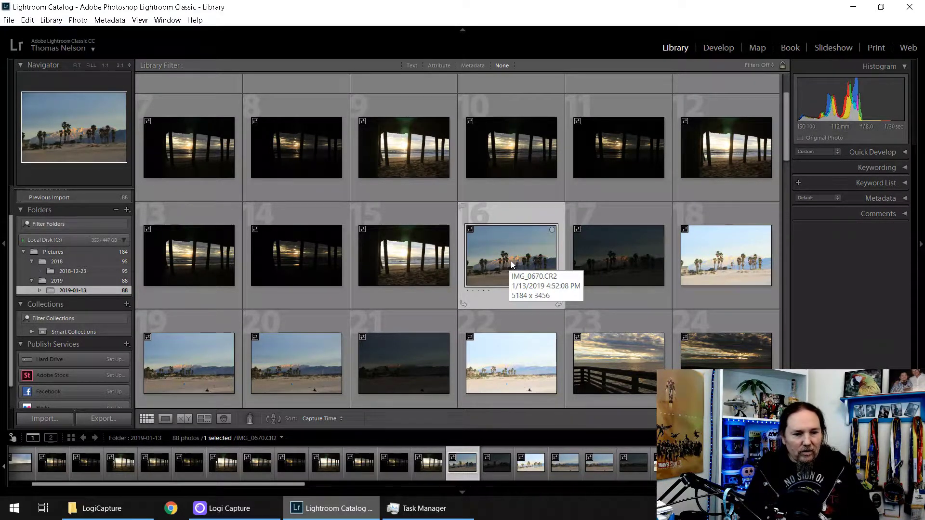
Select the pier railing and cloudy sky photo IMG_0698.CR2 in the grid
{"action": "scroll", "coordinate": [510, 261], "scroll_direction": "down", "scroll_amount": 1}
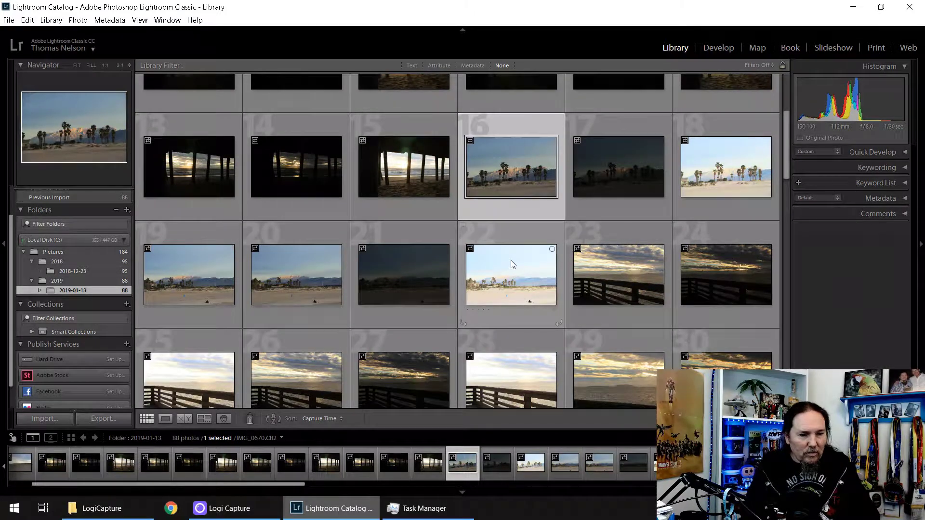
{"action": "scroll", "coordinate": [510, 260], "scroll_direction": "down", "scroll_amount": 2}
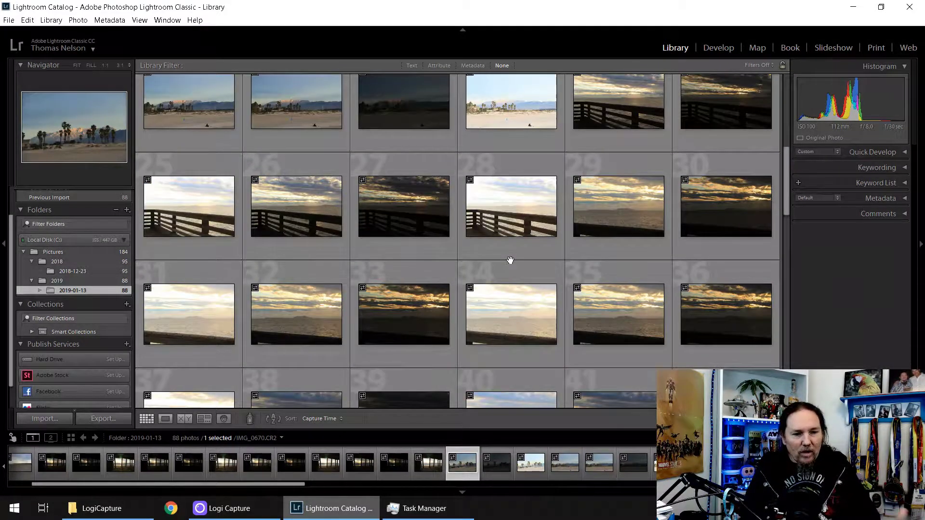
{"action": "scroll", "coordinate": [511, 260], "scroll_direction": "down", "scroll_amount": 2}
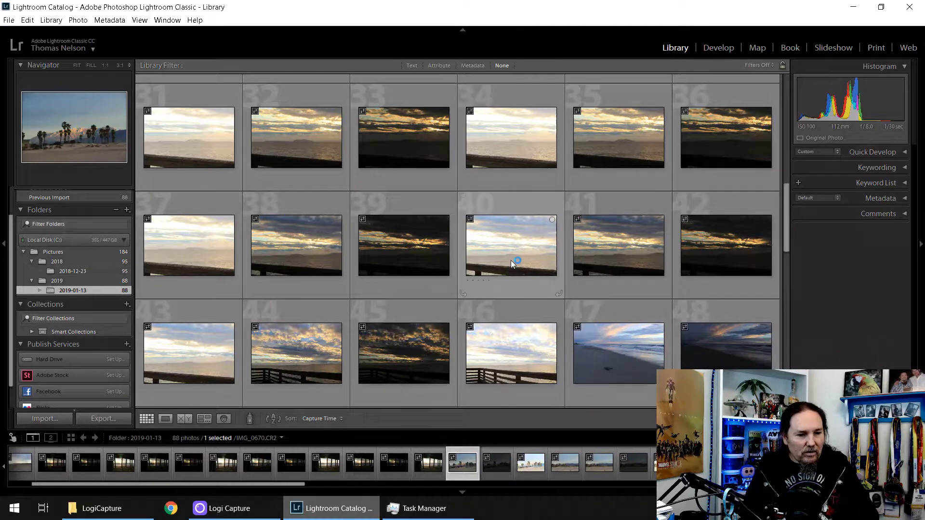
{"action": "scroll", "coordinate": [513, 258], "scroll_direction": "down", "scroll_amount": 1}
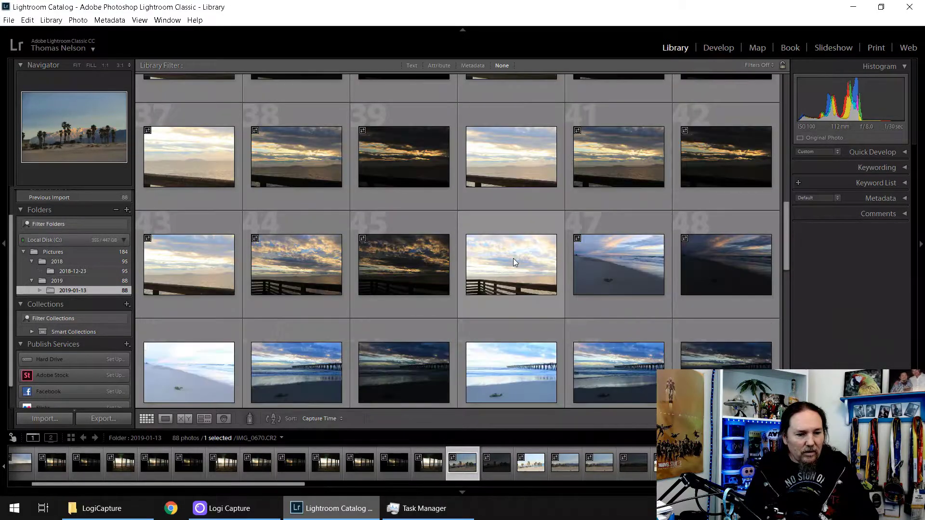
{"action": "left_click", "coordinate": [291, 271]}
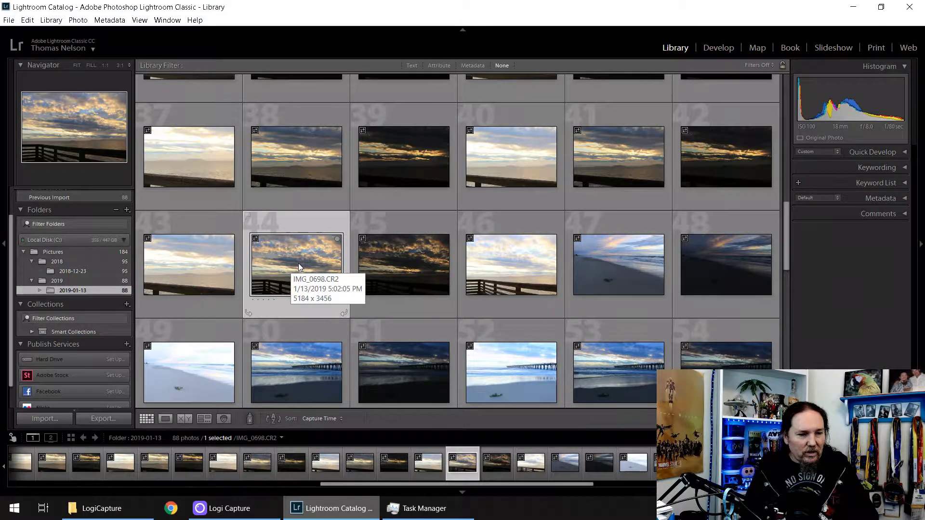
Review the rest of the bracketed beach and pier photos through the end of the folder, comparing their exposures
{"action": "scroll", "coordinate": [299, 263], "scroll_direction": "down", "scroll_amount": 1}
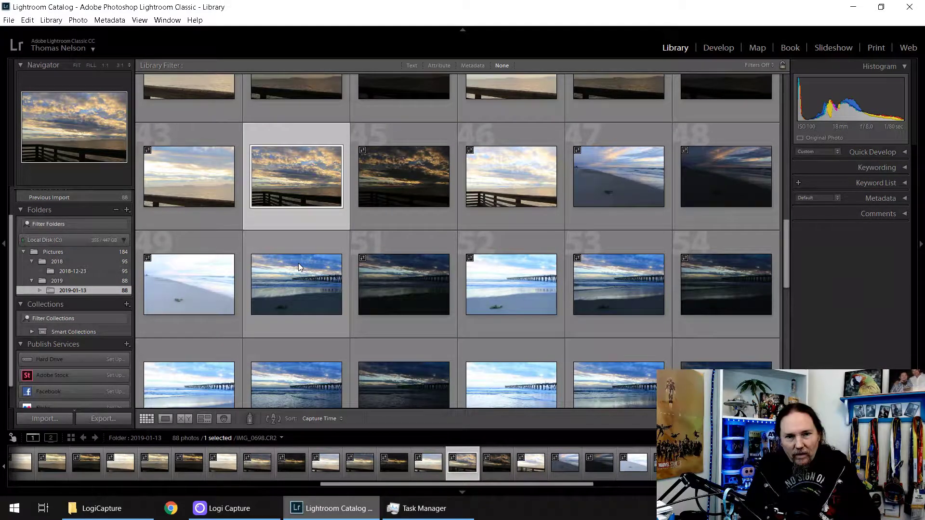
{"action": "scroll", "coordinate": [298, 263], "scroll_direction": "down", "scroll_amount": 1}
{"action": "scroll", "coordinate": [304, 276], "scroll_direction": "down", "scroll_amount": 2}
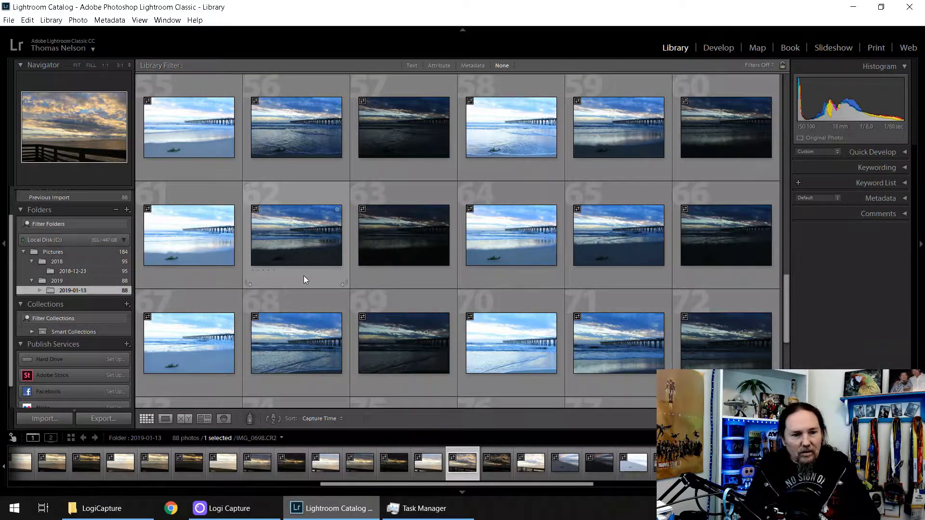
{"action": "scroll", "coordinate": [304, 279], "scroll_direction": "down", "scroll_amount": 1}
{"action": "scroll", "coordinate": [304, 279], "scroll_direction": "down", "scroll_amount": 2}
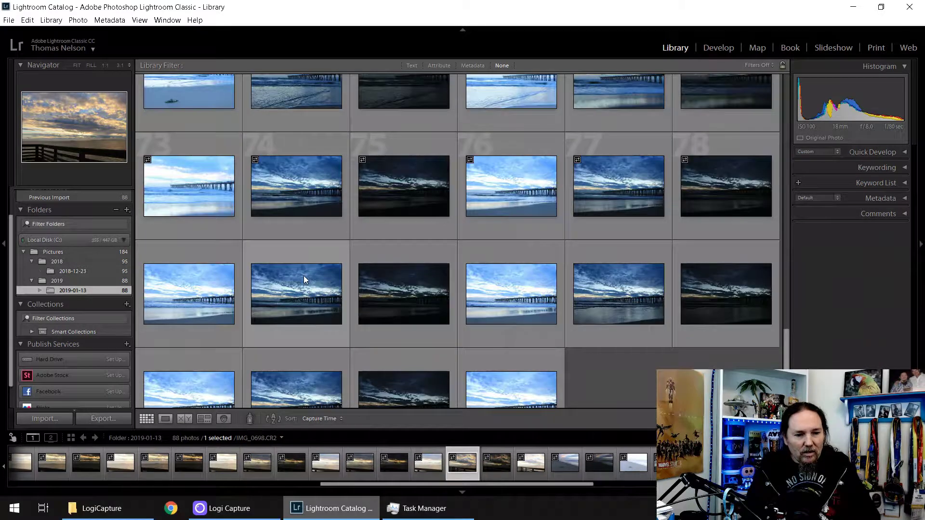
{"action": "scroll", "coordinate": [304, 279], "scroll_direction": "down", "scroll_amount": 1}
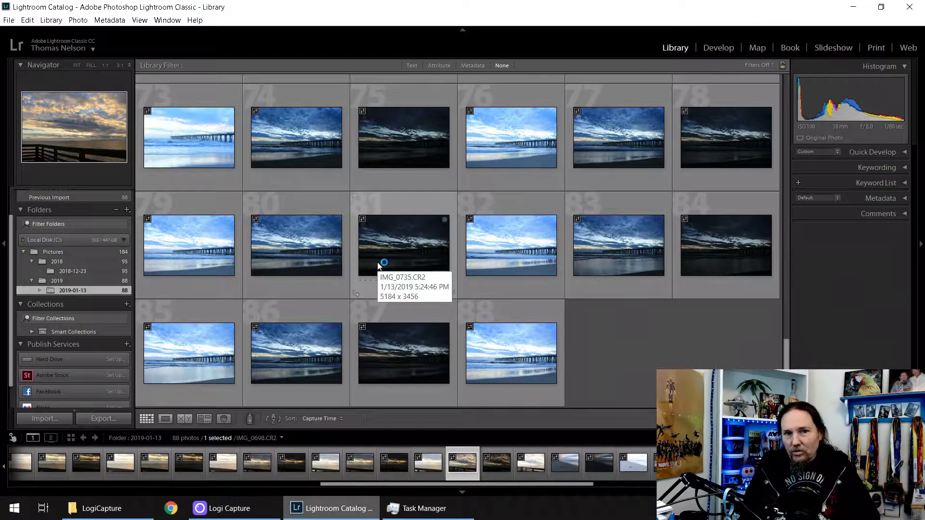
{"action": "scroll", "coordinate": [483, 313], "scroll_direction": "up", "scroll_amount": 2}
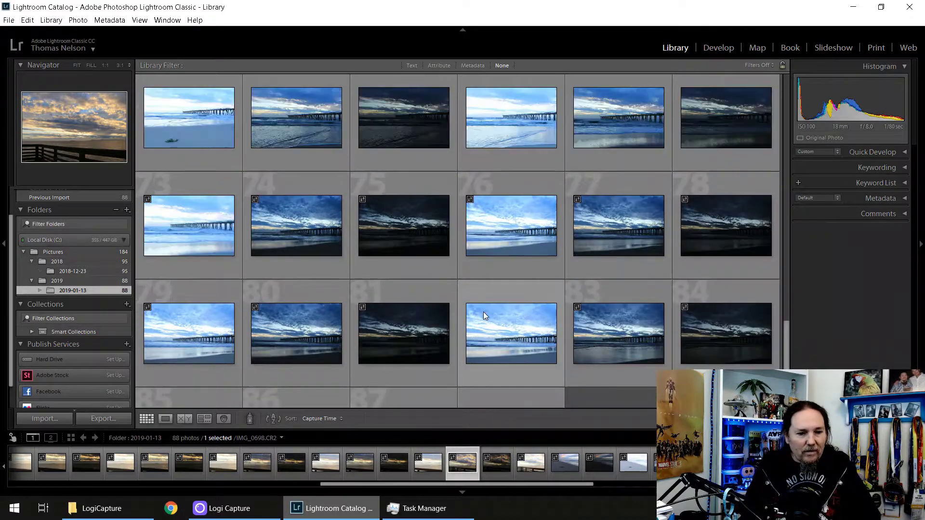
{"action": "scroll", "coordinate": [484, 311], "scroll_direction": "up", "scroll_amount": 5}
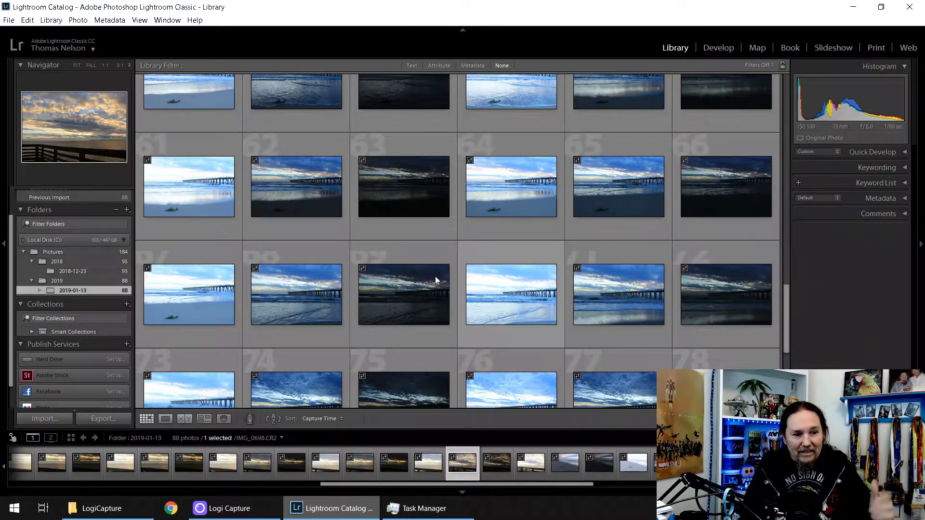
{"action": "scroll", "coordinate": [464, 264], "scroll_direction": "up", "scroll_amount": 10}
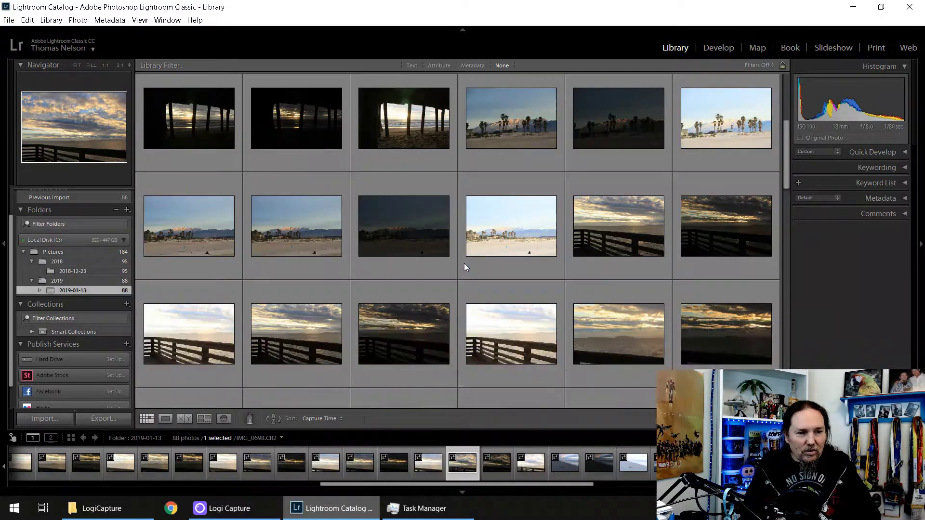
{"action": "scroll", "coordinate": [336, 285], "scroll_direction": "down", "scroll_amount": 8}
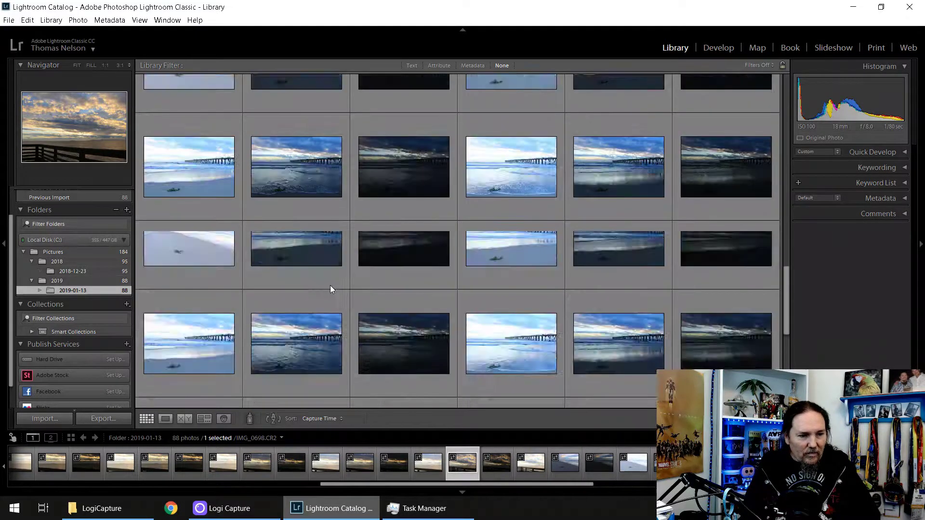
{"action": "scroll", "coordinate": [727, 309], "scroll_direction": "down", "scroll_amount": 4}
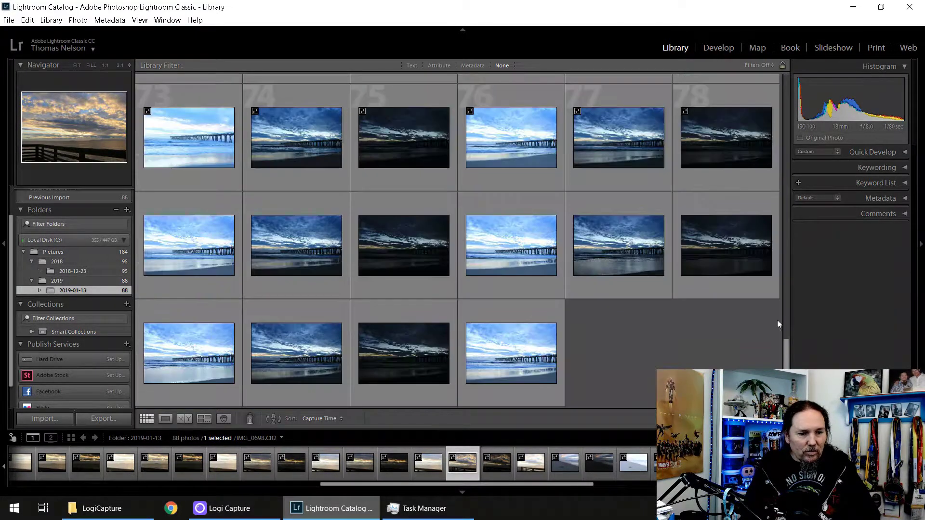
{"action": "left_click_drag", "start_coordinate": [785, 346], "coordinate": [789, 236]}
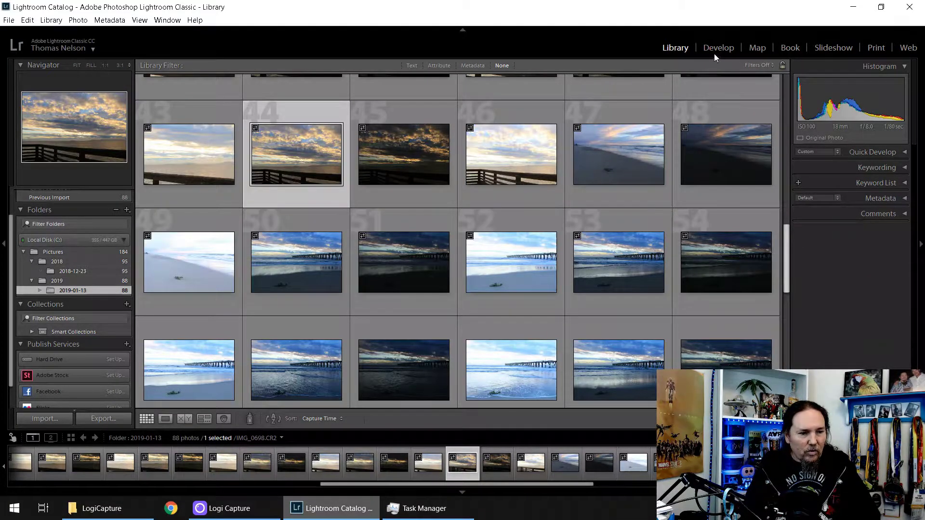
Open IMG_0698.CR2 in the Develop module and enable Remove Chromatic Aberration and Profile Corrections
{"action": "key", "text": "d"}
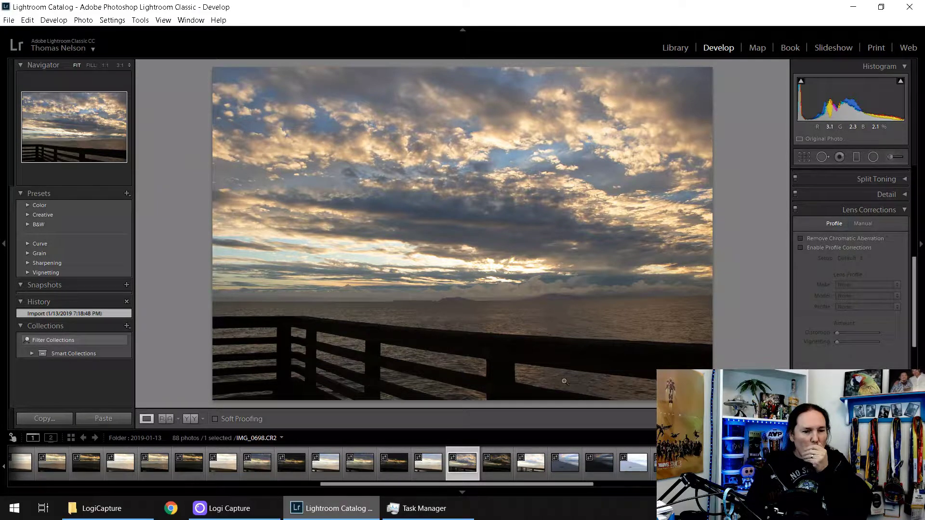
{"action": "left_click", "coordinate": [827, 239]}
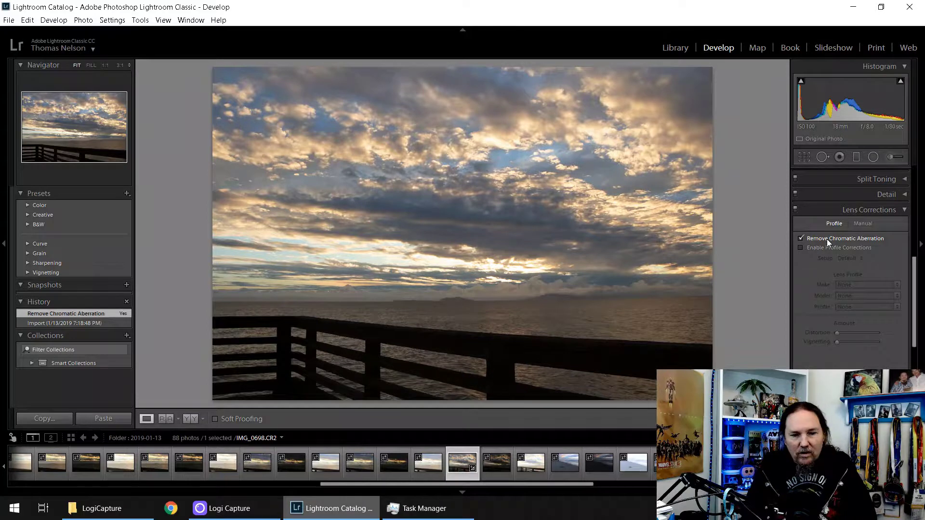
{"action": "left_click", "coordinate": [815, 250]}
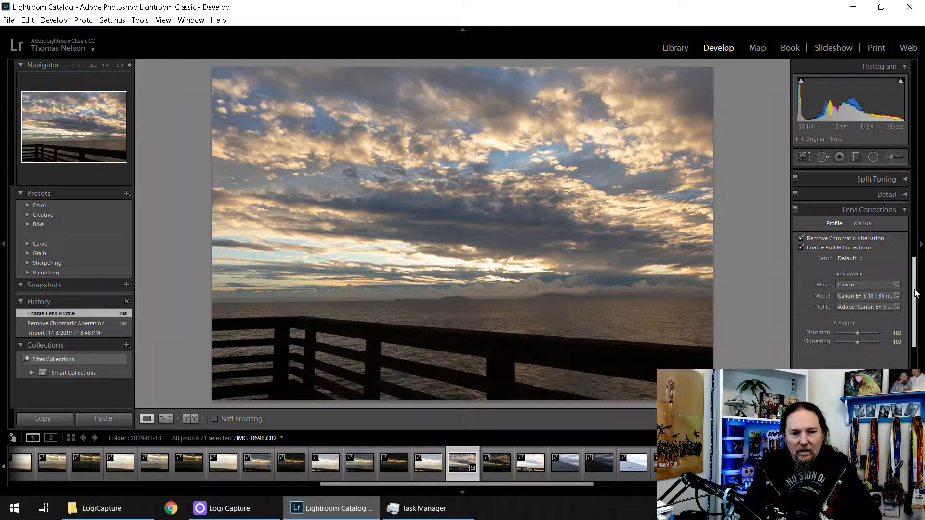
Set Shadows to +100 and Highlights to -55 in the photo's Basic tone adjustments
{"action": "left_click_drag", "start_coordinate": [915, 291], "coordinate": [910, 191]}
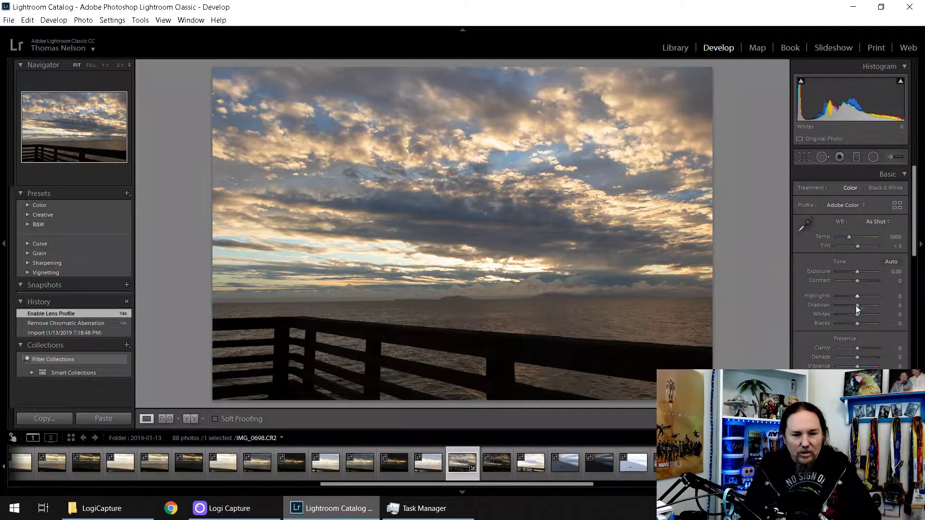
{"action": "left_click_drag", "start_coordinate": [857, 306], "coordinate": [876, 307]}
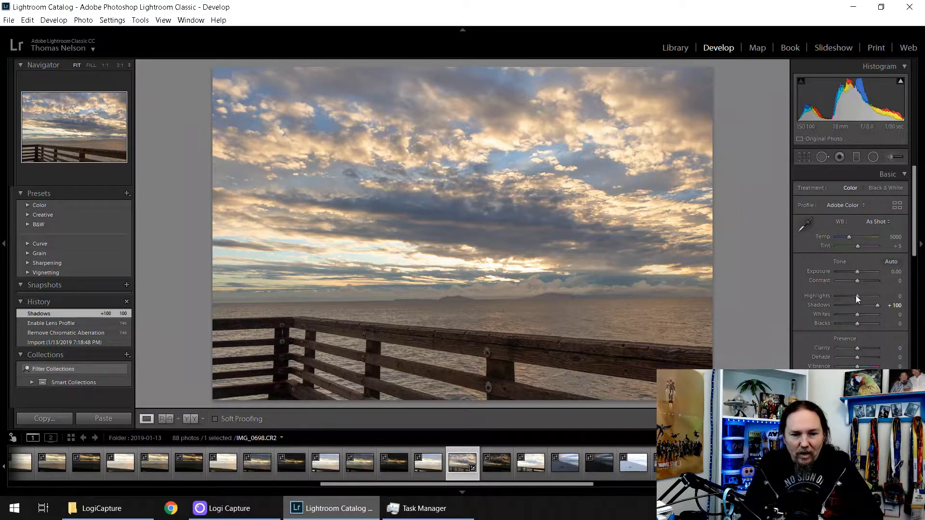
{"action": "left_click_drag", "start_coordinate": [857, 296], "coordinate": [846, 301]}
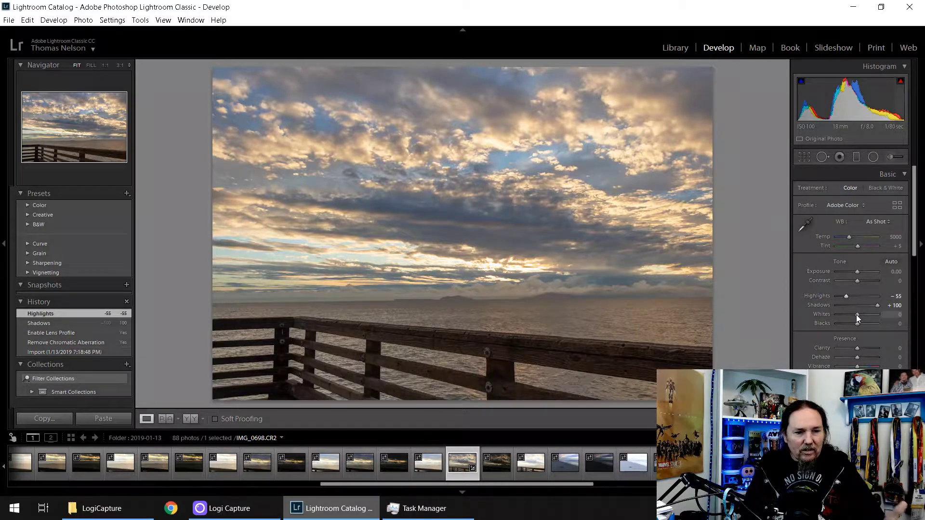
Set Whites to +33 and Blacks to -43 in the photo's Basic tone adjustments
{"action": "scroll", "coordinate": [860, 314], "scroll_direction": "up", "scroll_amount": 2}
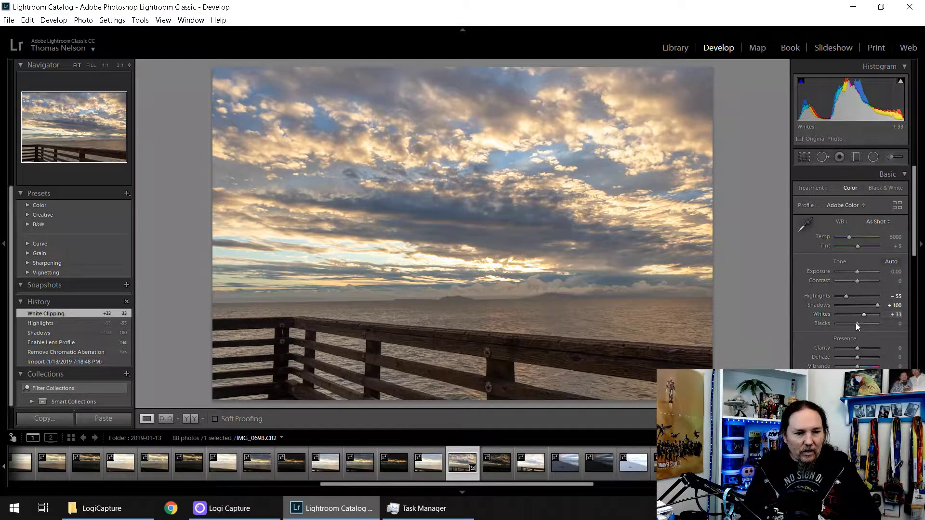
{"action": "left_click_drag", "start_coordinate": [857, 322], "coordinate": [848, 325]}
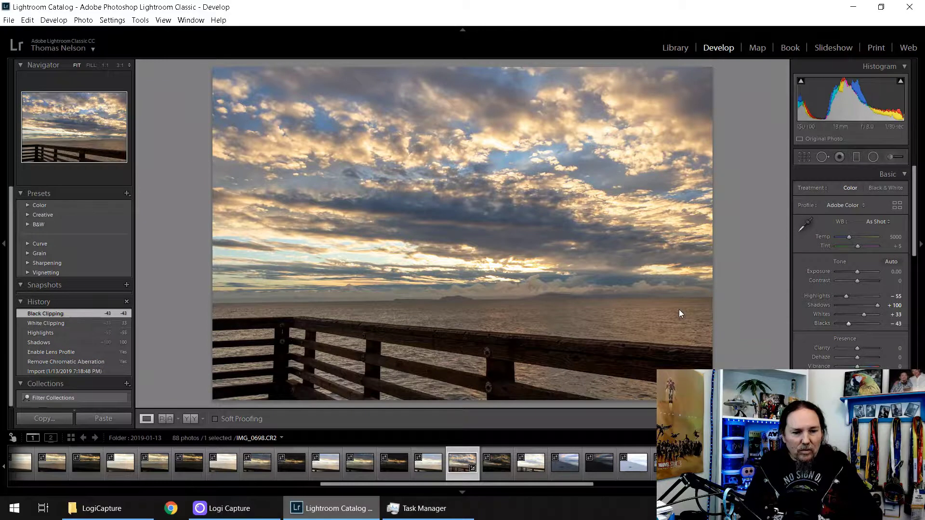
Straighten the photo along the sea horizon with the Crop & Straighten tool, rotating it about 0.63 degrees
{"action": "left_click", "coordinate": [802, 159]}
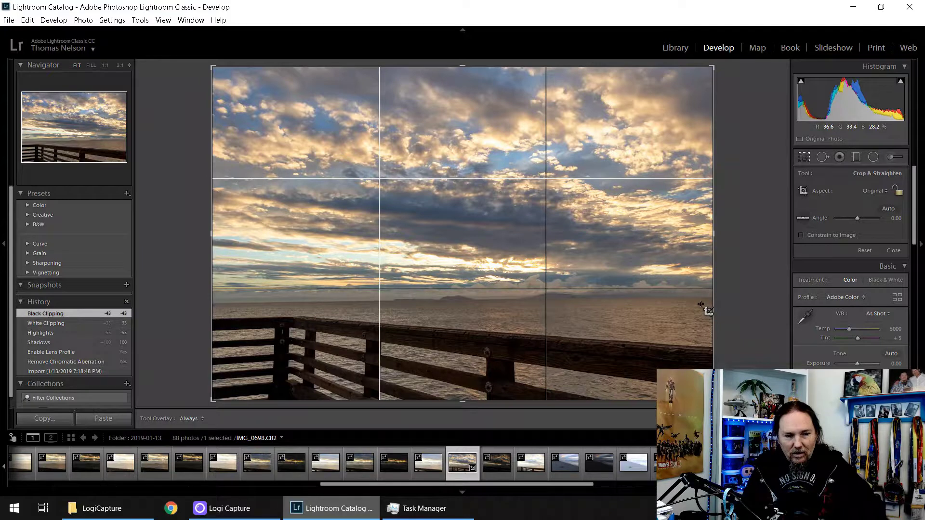
{"action": "left_click", "coordinate": [803, 220]}
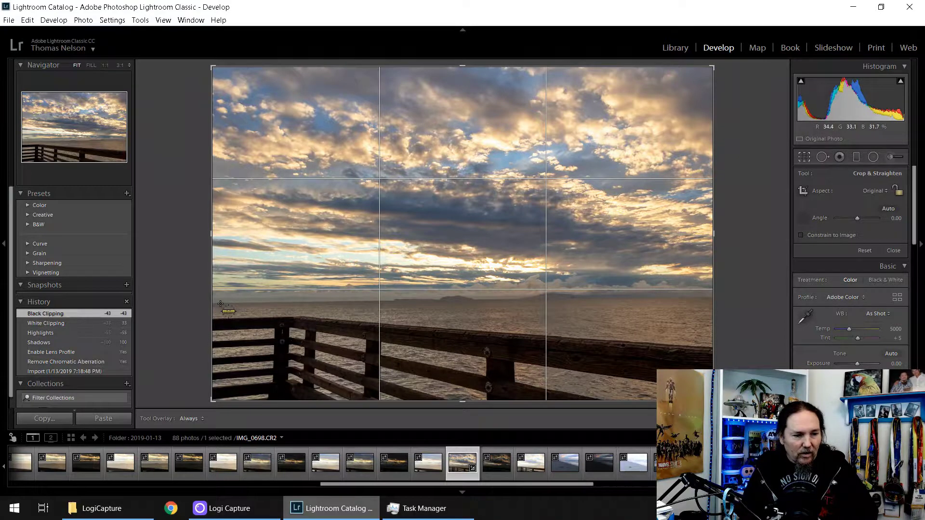
{"action": "left_click_drag", "start_coordinate": [220, 303], "coordinate": [704, 299]}
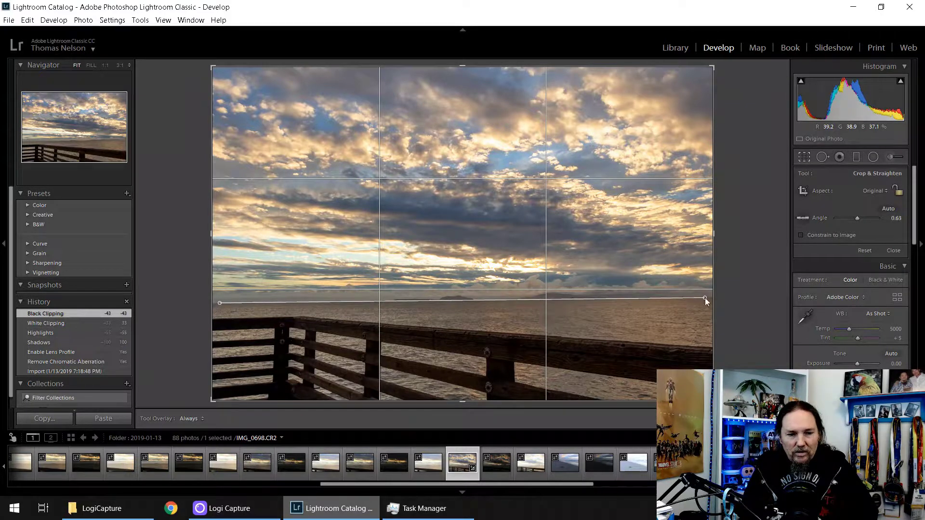
{"action": "key", "text": "Return"}
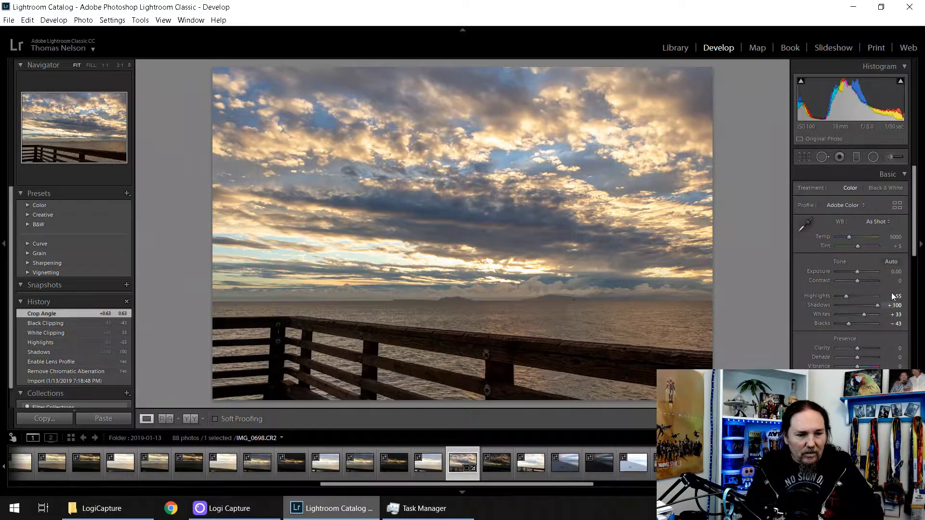
Set Clarity to +36 and Saturation to +14 in the photo's Presence adjustments
{"action": "scroll", "coordinate": [915, 241], "scroll_direction": "down", "scroll_amount": 3}
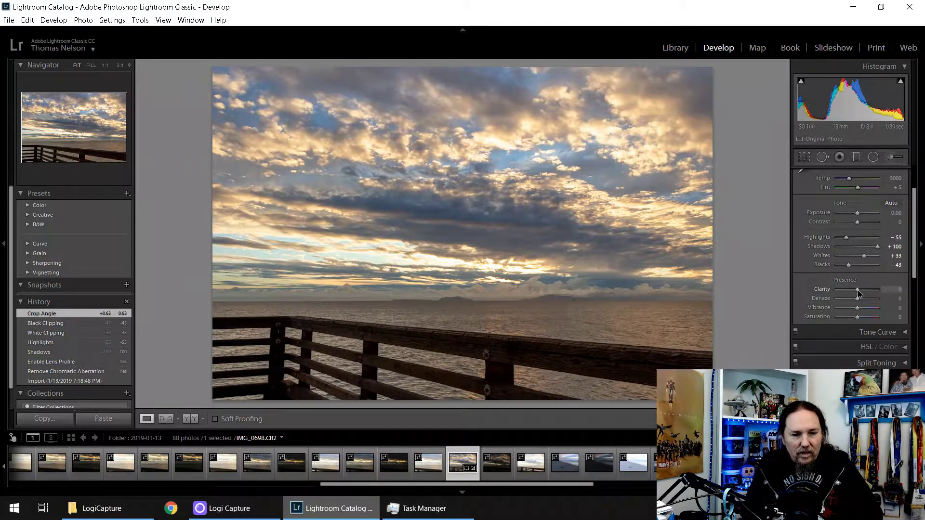
{"action": "left_click_drag", "start_coordinate": [857, 291], "coordinate": [883, 289]}
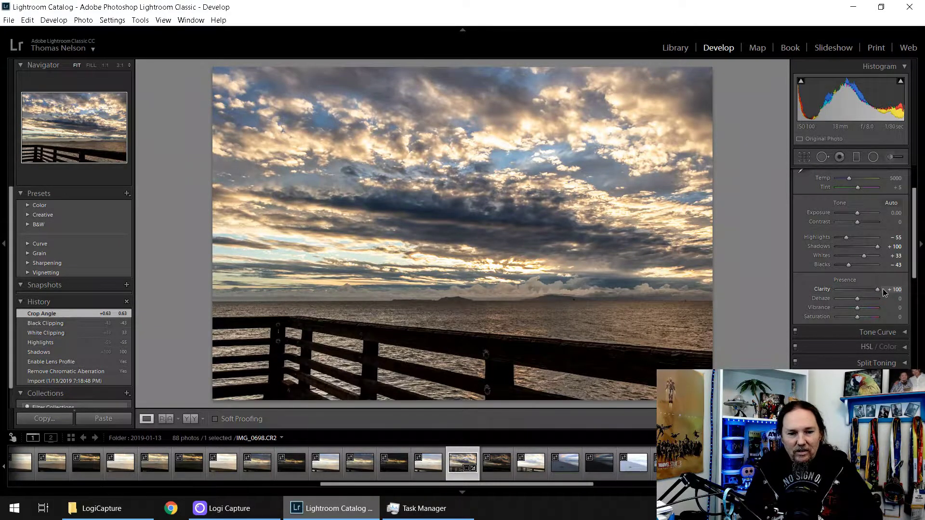
{"action": "left_click_drag", "start_coordinate": [882, 288], "coordinate": [867, 291]}
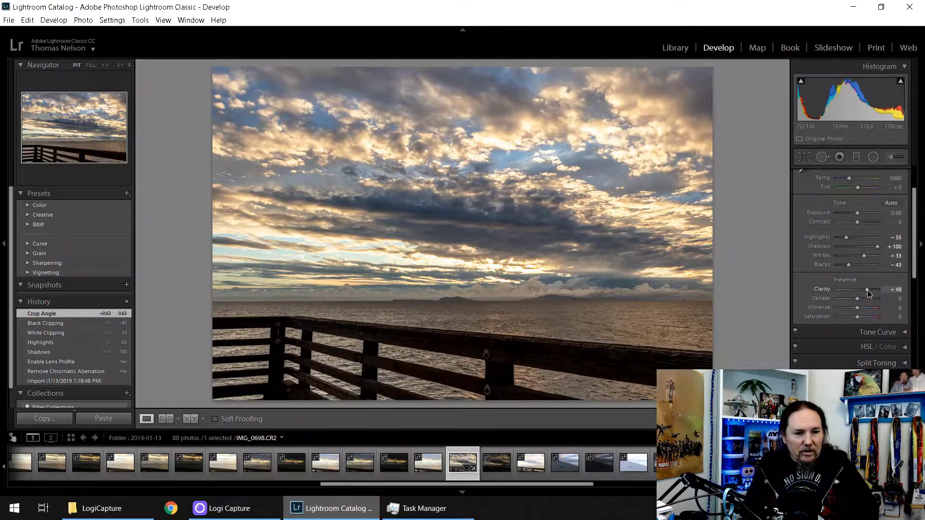
{"action": "left_click_drag", "start_coordinate": [865, 290], "coordinate": [859, 318]}
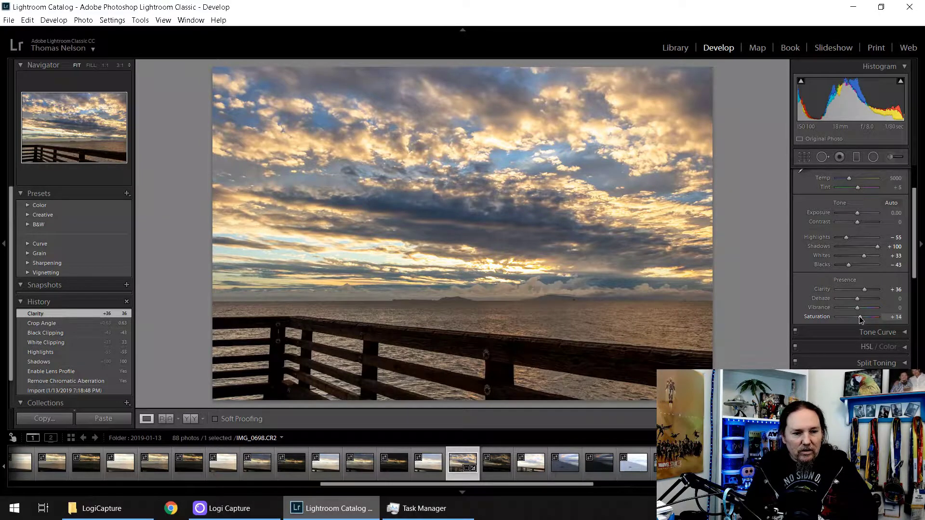
{"action": "left_click_drag", "start_coordinate": [860, 319], "coordinate": [861, 318]}
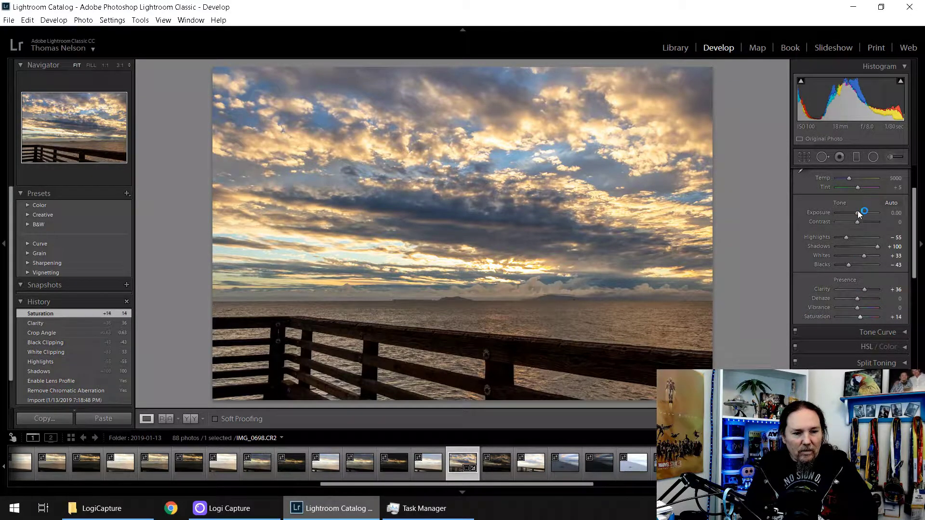
Add a graduated filter with Exposure 1.00 that brightens the water and pier railing, and place its centre at the sea horizon
{"action": "left_click", "coordinate": [856, 159]}
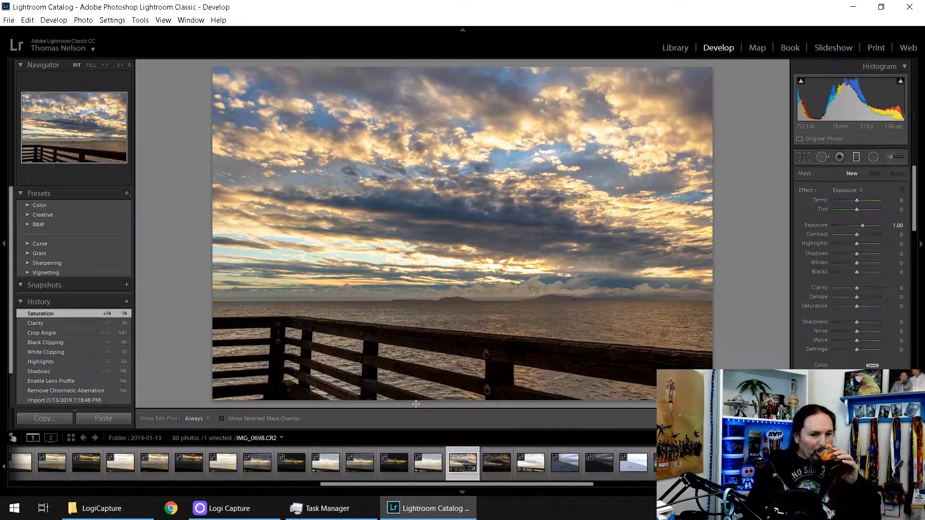
{"action": "left_click_drag", "start_coordinate": [457, 400], "coordinate": [457, 381]}
{"action": "left_click_drag", "start_coordinate": [458, 337], "coordinate": [458, 308]}
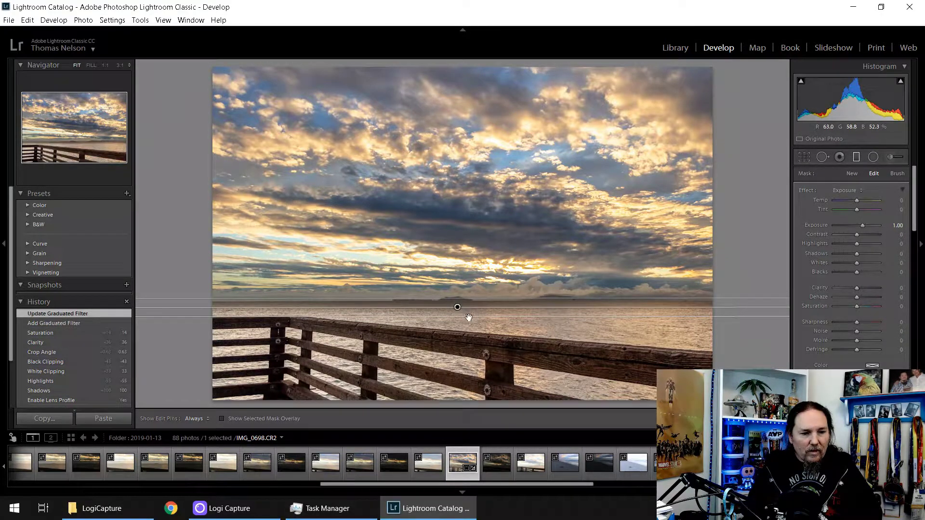
{"action": "left_click_drag", "start_coordinate": [456, 306], "coordinate": [456, 303]}
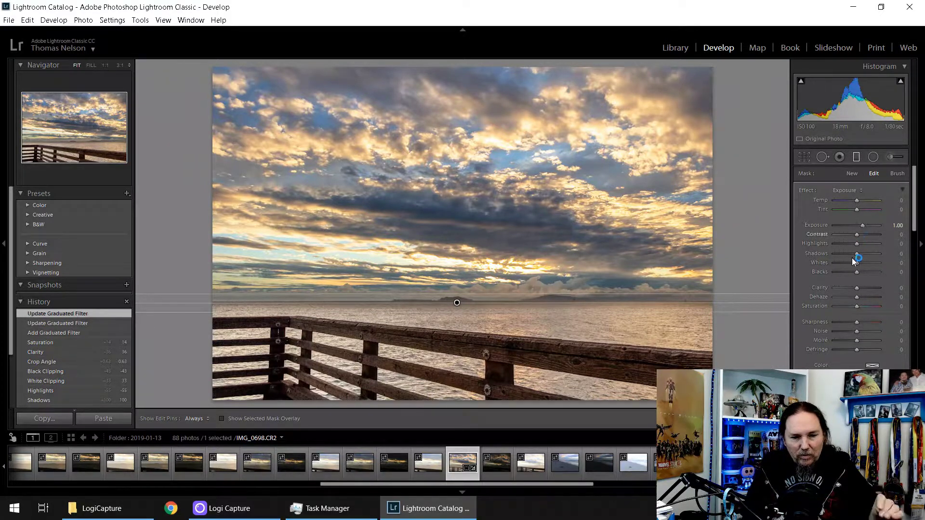
Set the graduated filter's Shadows to 91 and Exposure to 0.70, nudge it slightly up on the horizon, and finish the filter
{"action": "left_click_drag", "start_coordinate": [856, 253], "coordinate": [876, 254]}
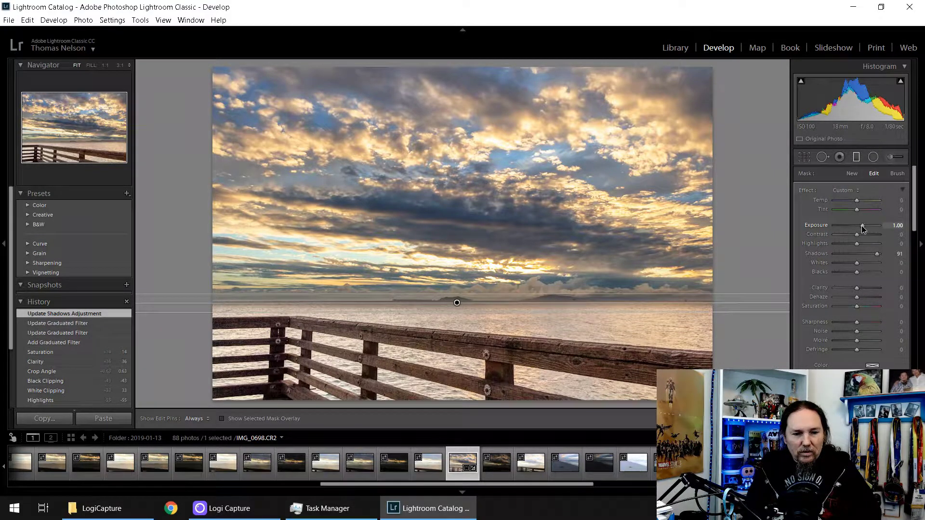
{"action": "left_click_drag", "start_coordinate": [862, 226], "coordinate": [861, 225]}
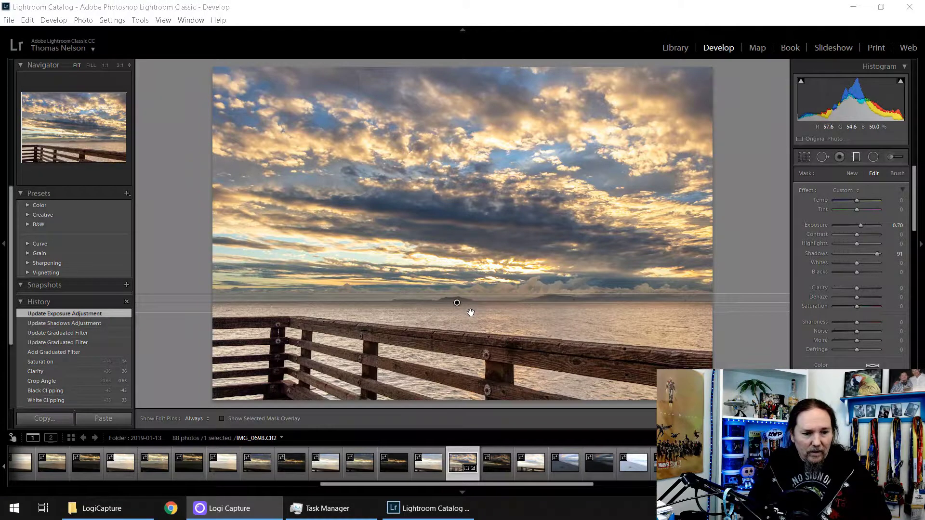
{"action": "left_click_drag", "start_coordinate": [470, 312], "coordinate": [471, 311]}
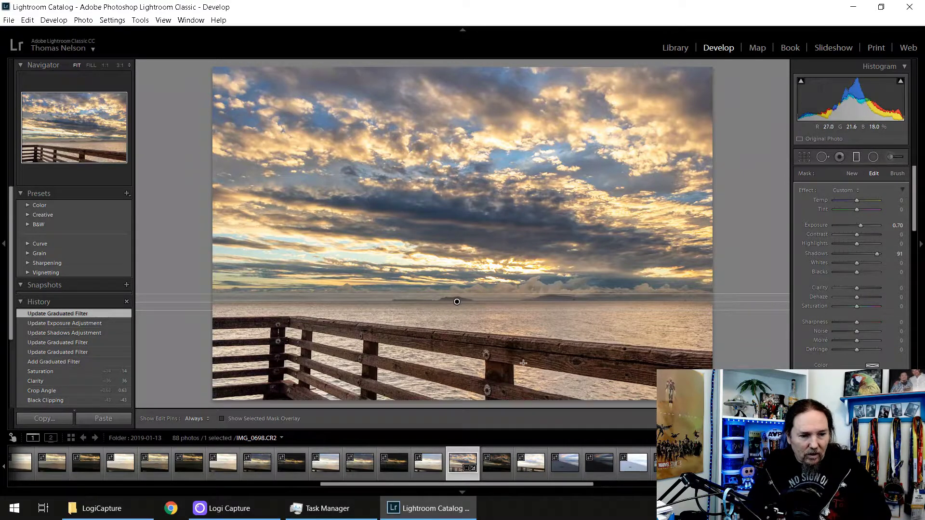
{"action": "left_click", "coordinate": [770, 418]}
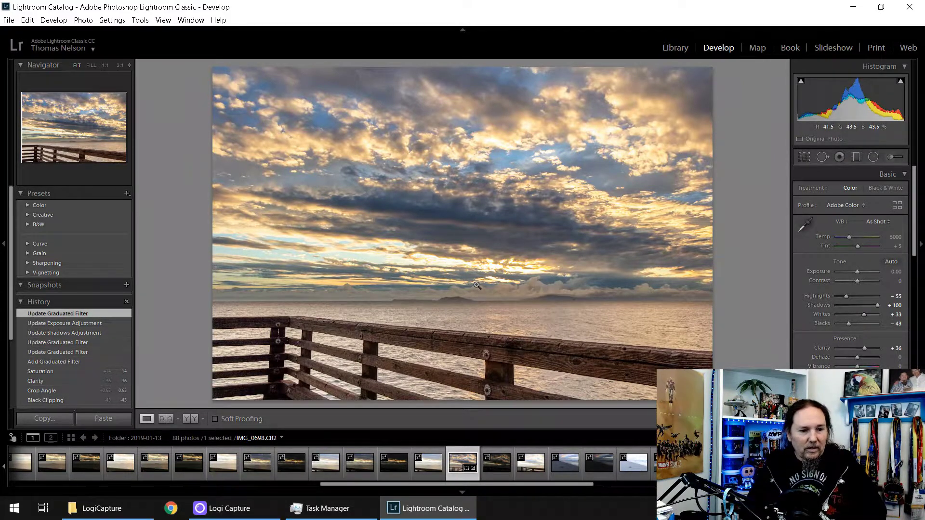
Inspect the railing at 1:1 and set the Luminance noise reduction to 50 in the Detail adjustments
{"action": "left_click", "coordinate": [424, 339]}
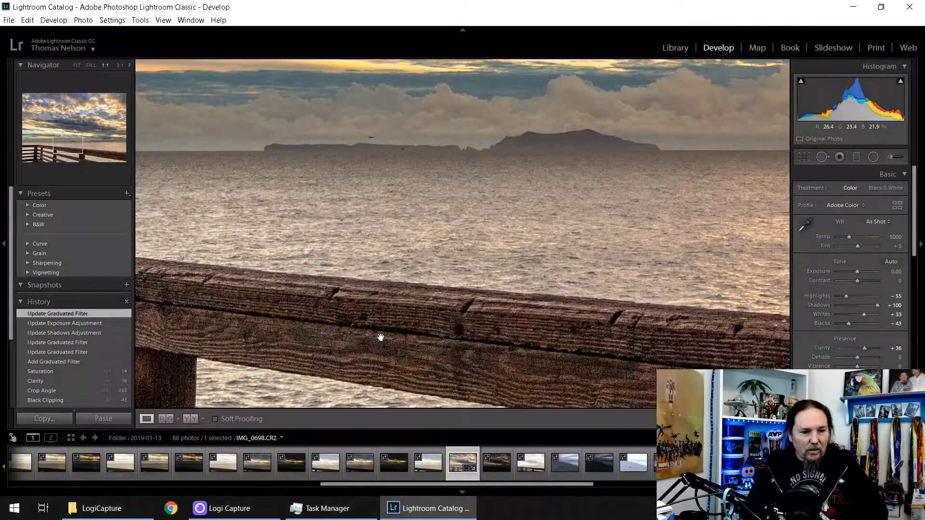
{"action": "left_click", "coordinate": [381, 338]}
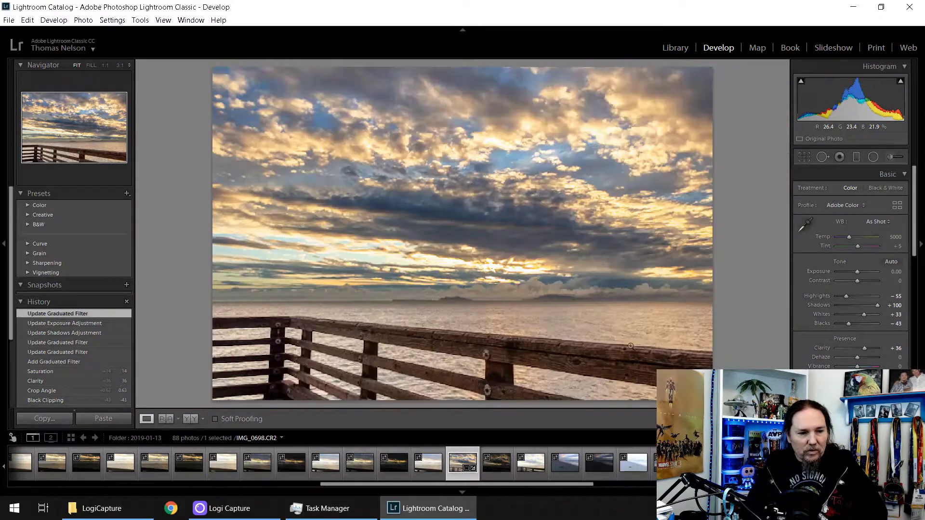
{"action": "left_click_drag", "start_coordinate": [915, 228], "coordinate": [914, 283]}
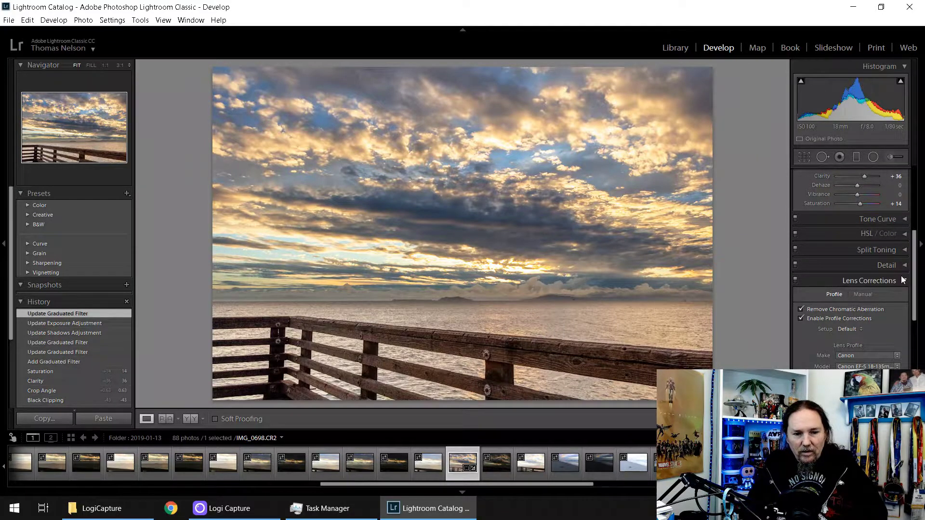
{"action": "left_click", "coordinate": [905, 267]}
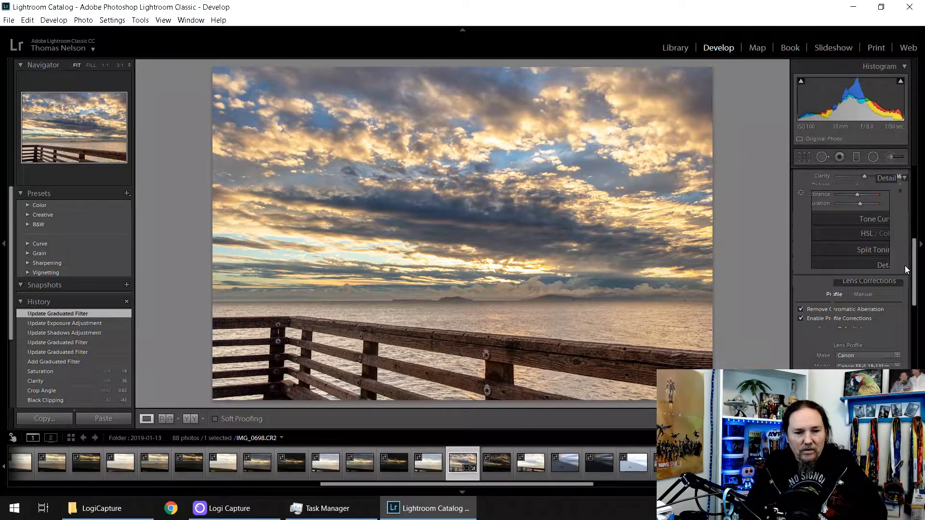
{"action": "left_click", "coordinate": [854, 344]}
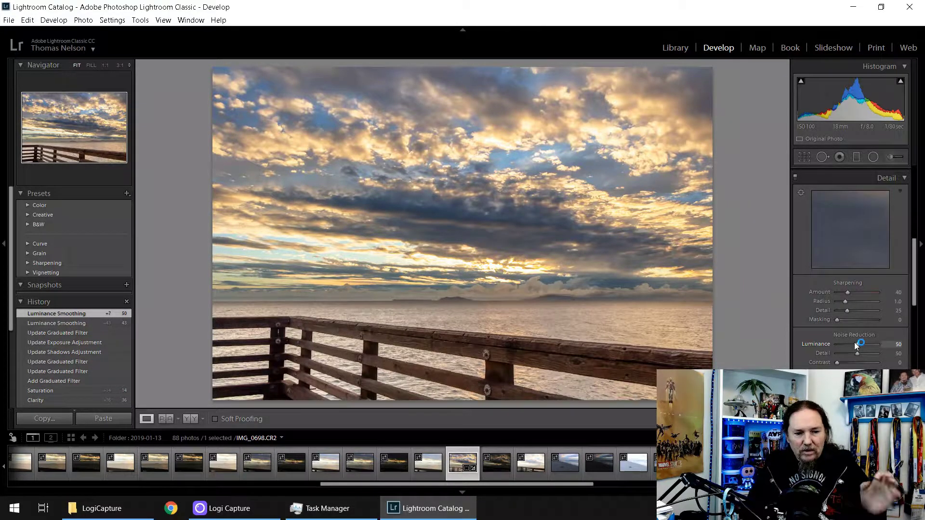
{"action": "left_click", "coordinate": [855, 344]}
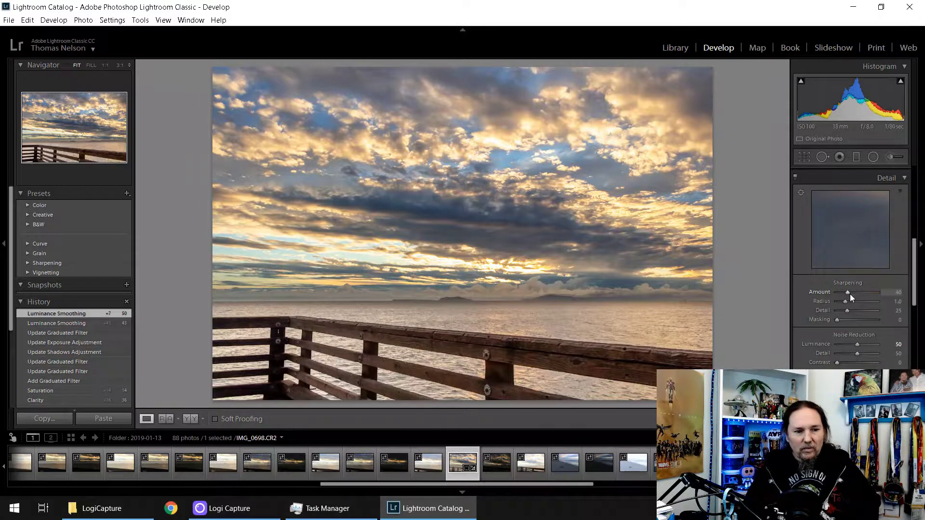
Add a Highlight Priority post-crop vignette with an Amount of -14 to the photo
{"action": "left_click_drag", "start_coordinate": [915, 293], "coordinate": [915, 221]}
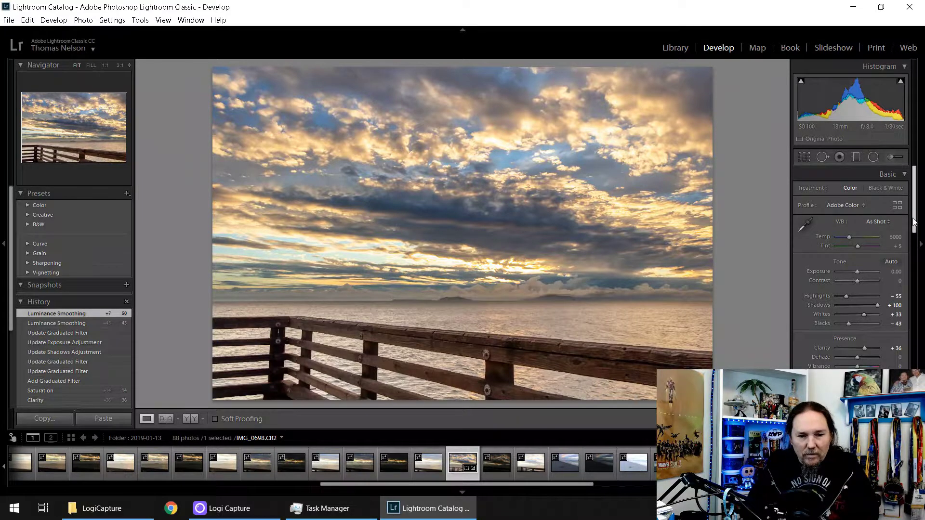
{"action": "scroll", "coordinate": [892, 345], "scroll_direction": "down", "scroll_amount": 15}
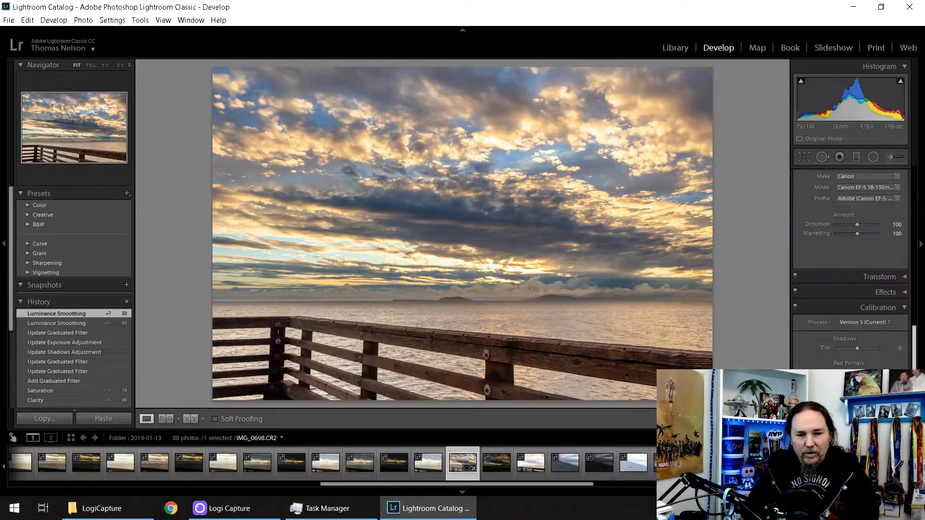
{"action": "left_click", "coordinate": [900, 277]}
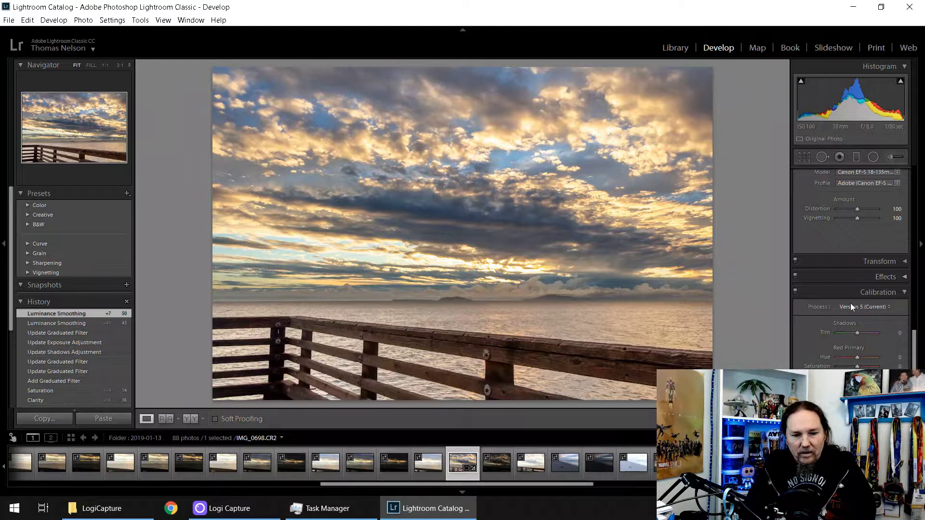
{"action": "left_click_drag", "start_coordinate": [857, 312], "coordinate": [854, 316]}
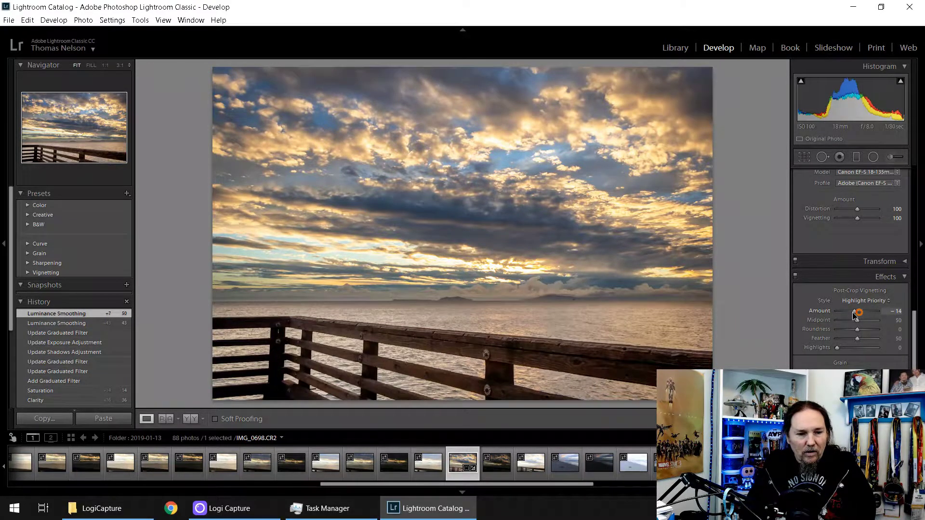
{"action": "left_click_drag", "start_coordinate": [853, 312], "coordinate": [853, 313]}
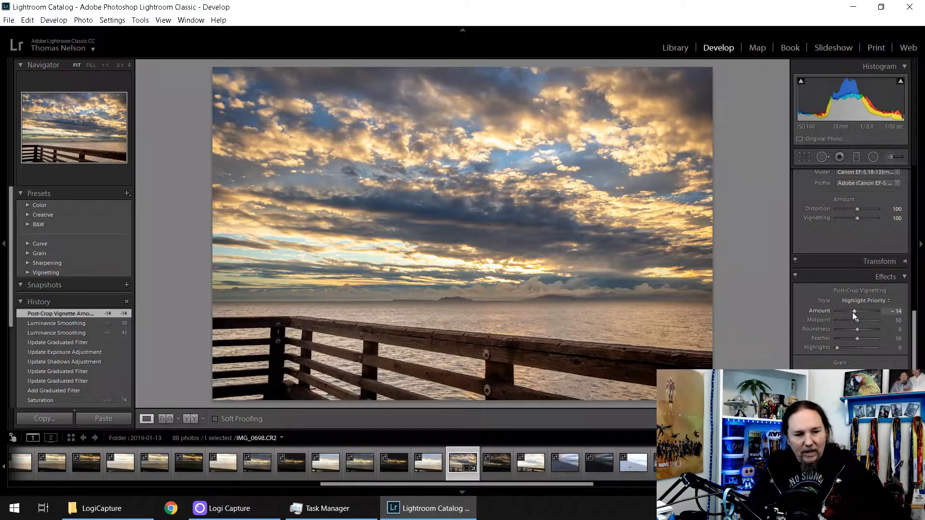